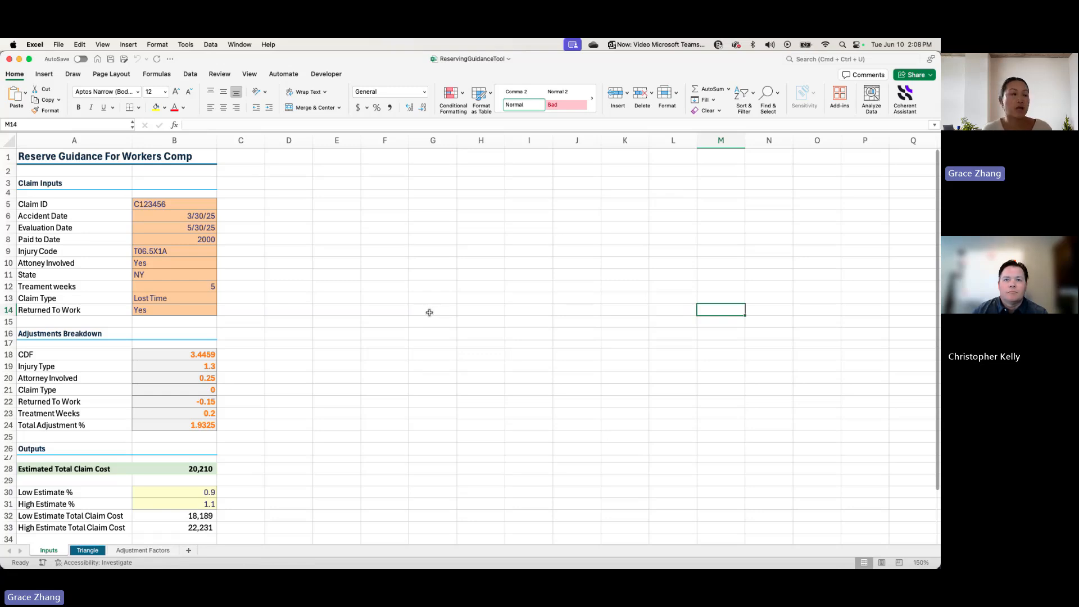
# Review the claim inputs on the Inputs sheet one by one, from Claim ID to Returned To Work
pyautogui.click(168, 251)
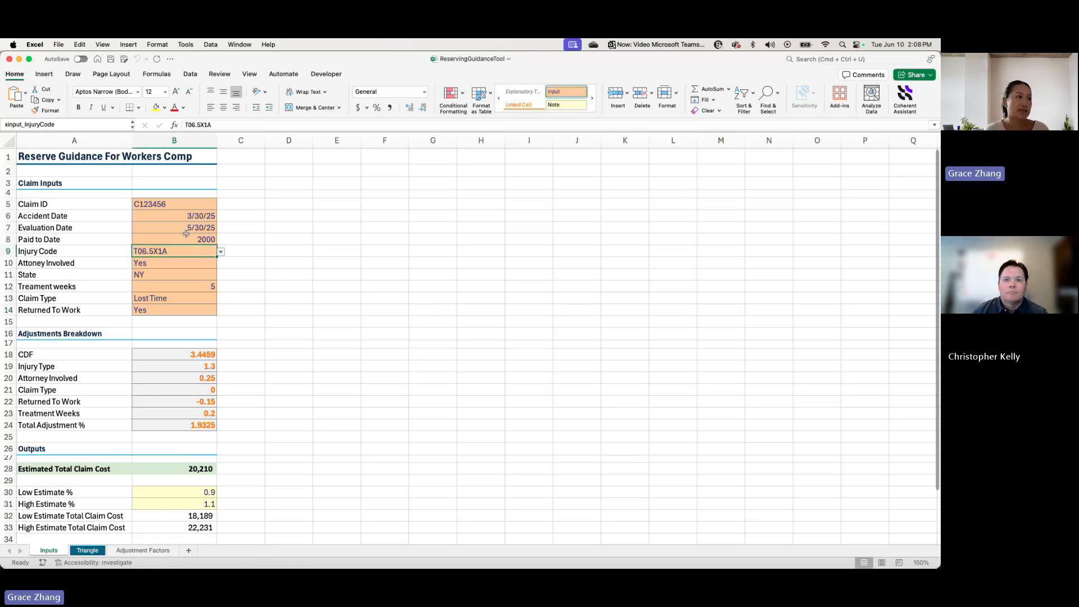
pyautogui.click(174, 202)
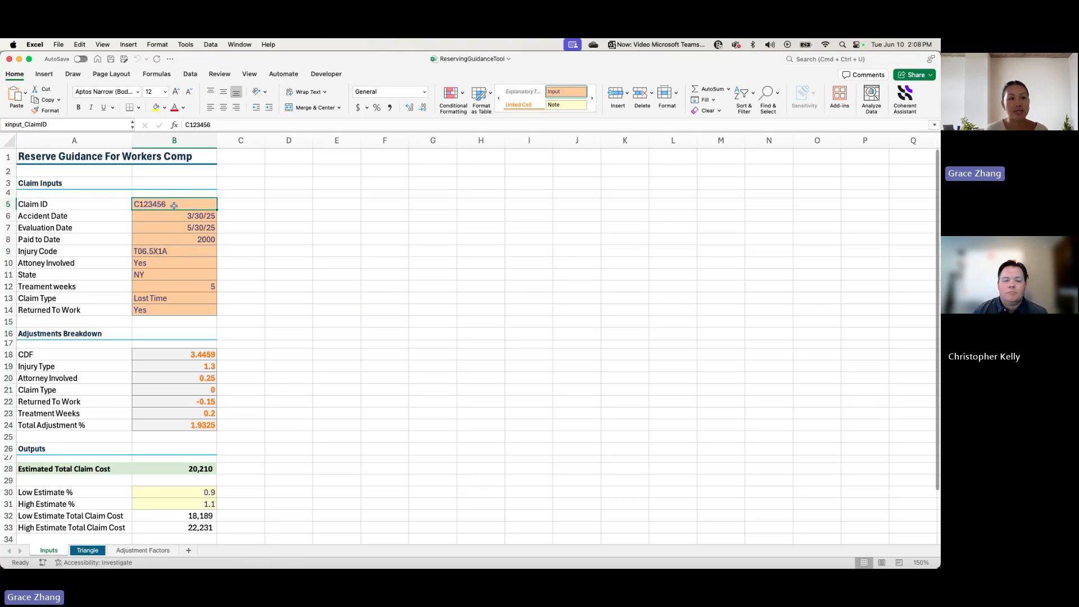
pyautogui.press('Down')
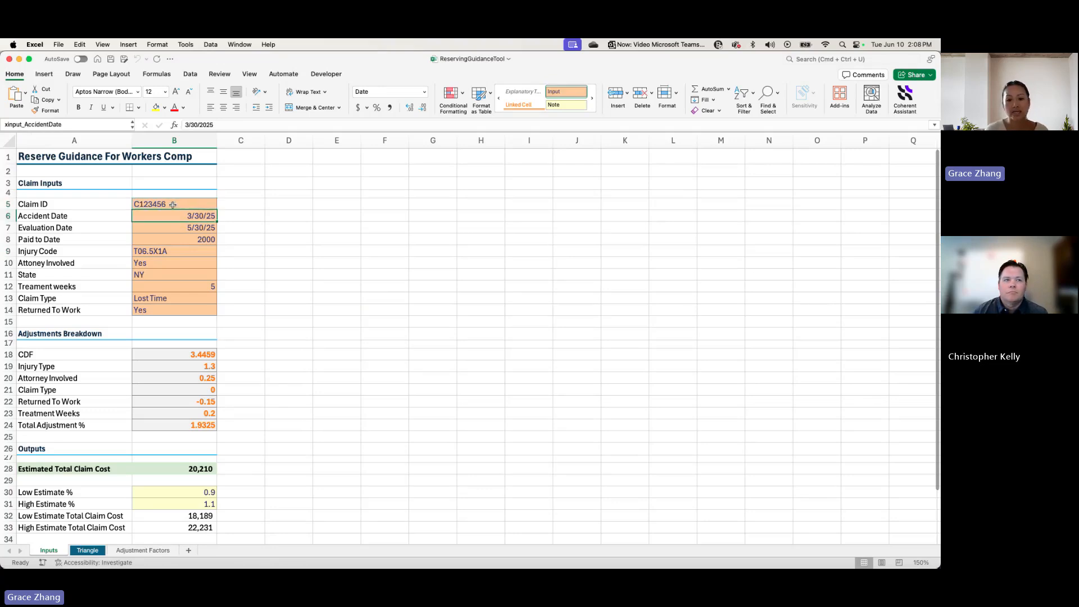
pyautogui.press('Down')
pyautogui.press('Down')
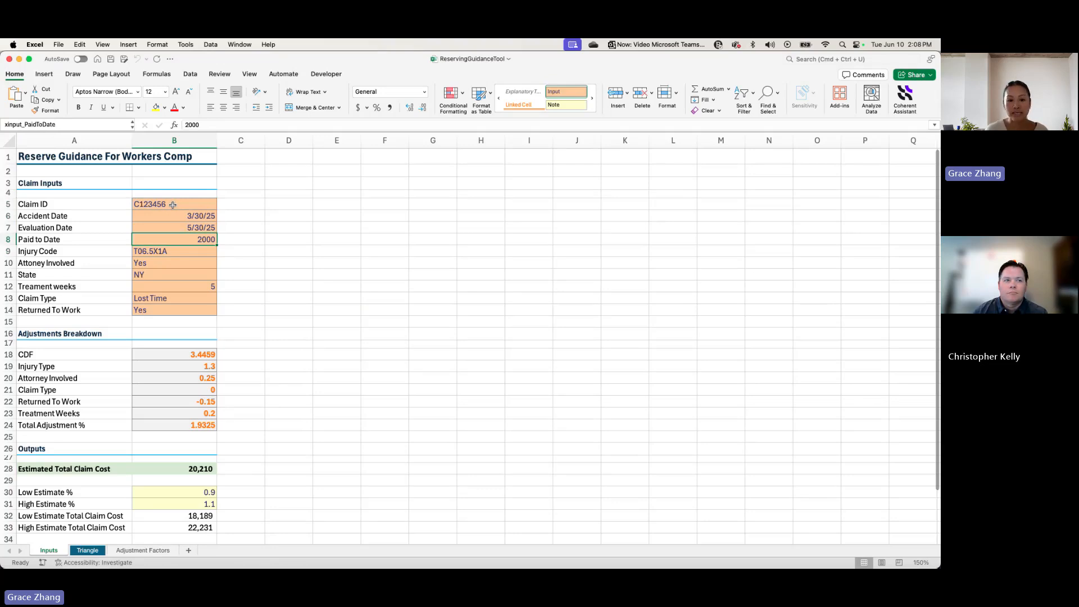
pyautogui.press('Down')
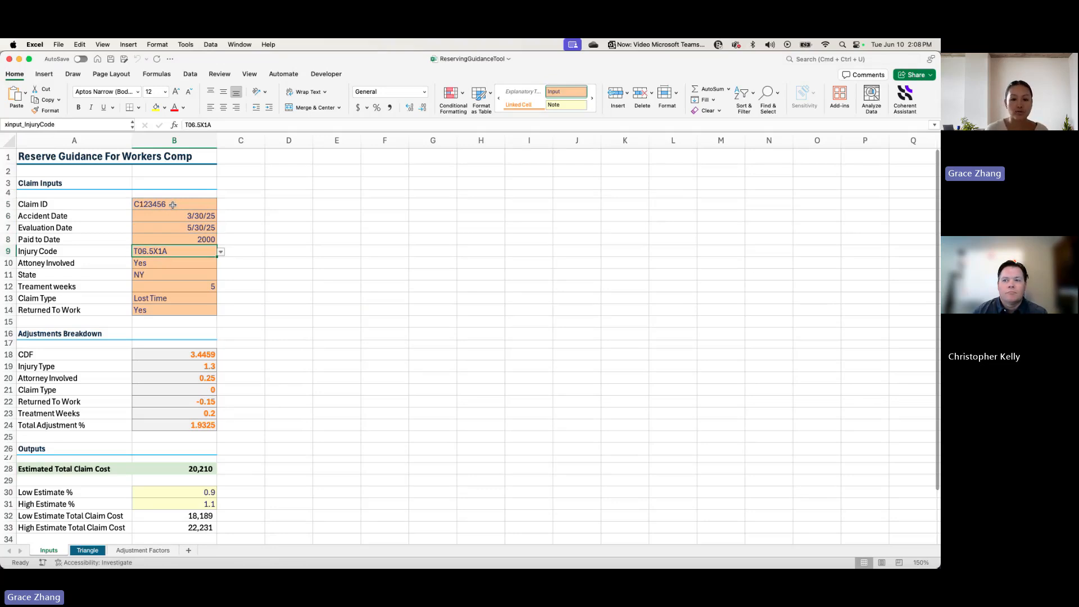
pyautogui.hotkey('shift', 'Down')
pyautogui.hotkey('shift', 'Down')
pyautogui.hotkey('shift', 'Down')
pyautogui.hotkey('shift', 'Down')
pyautogui.hotkey('shift', 'Down')
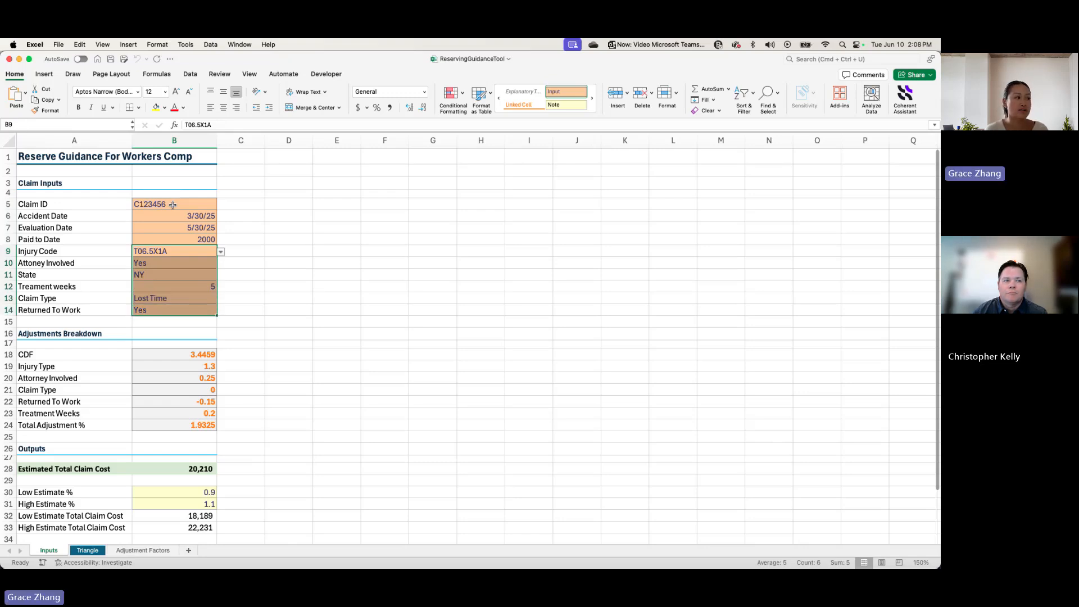
pyautogui.press('Down')
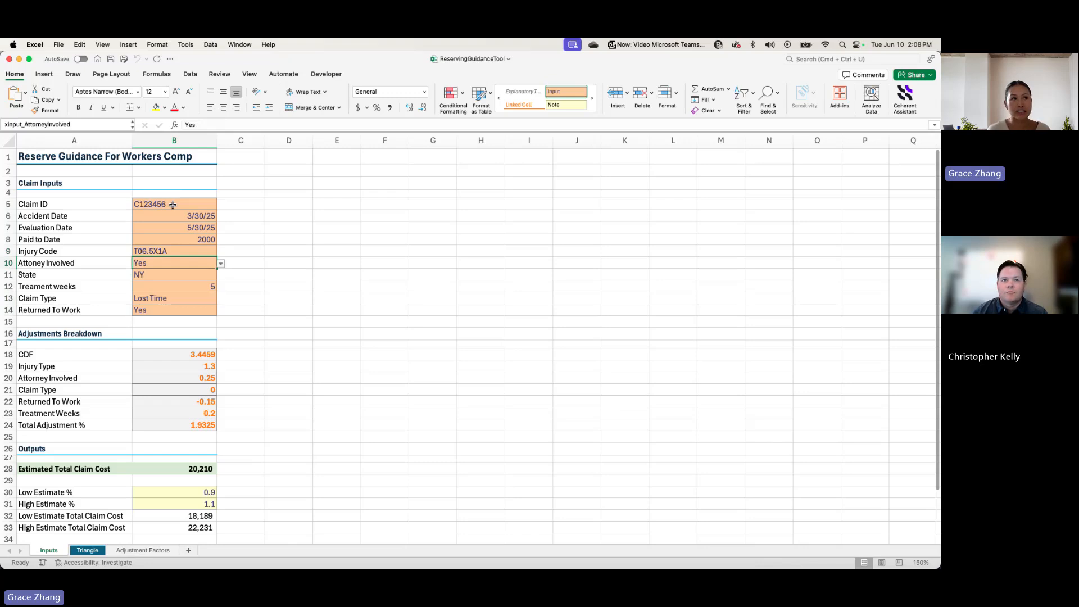
pyautogui.press('Up')
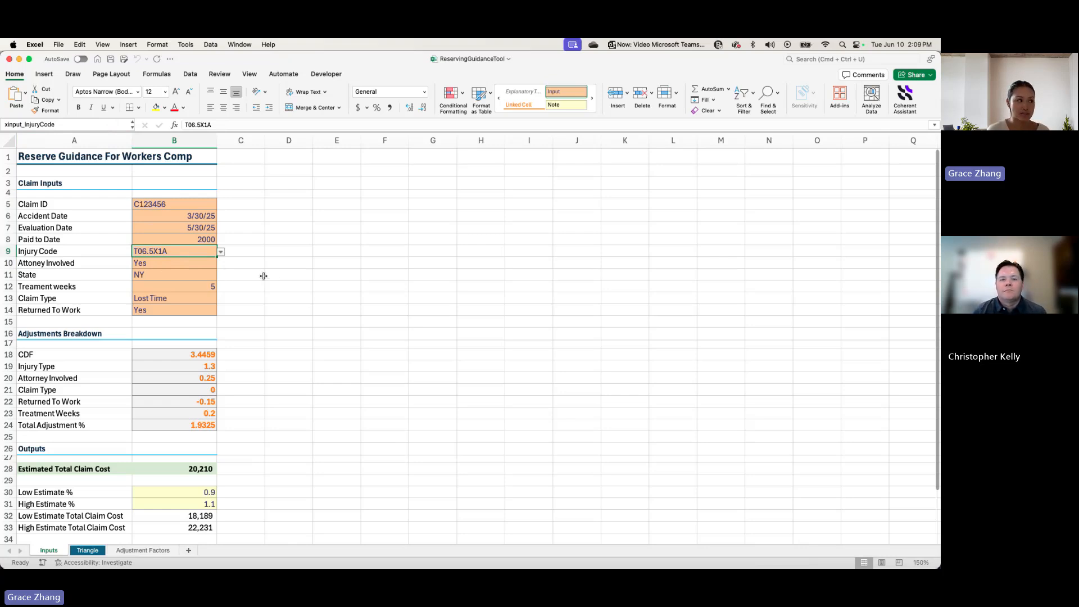
# Examine the incurred loss development figures on the Triangle sheet
pyautogui.click(97, 552)
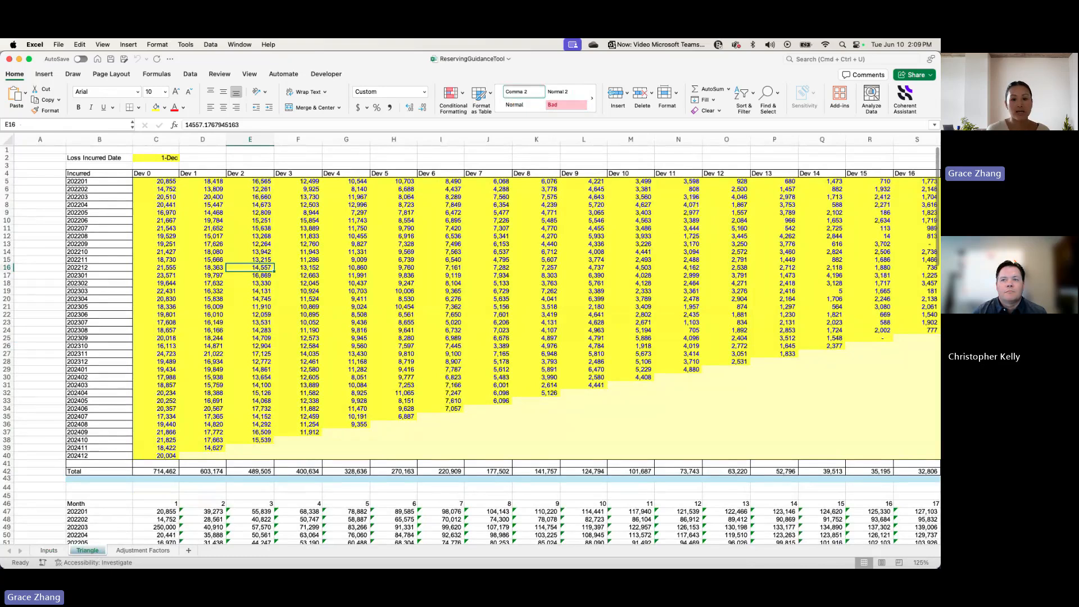
pyautogui.click(807, 344)
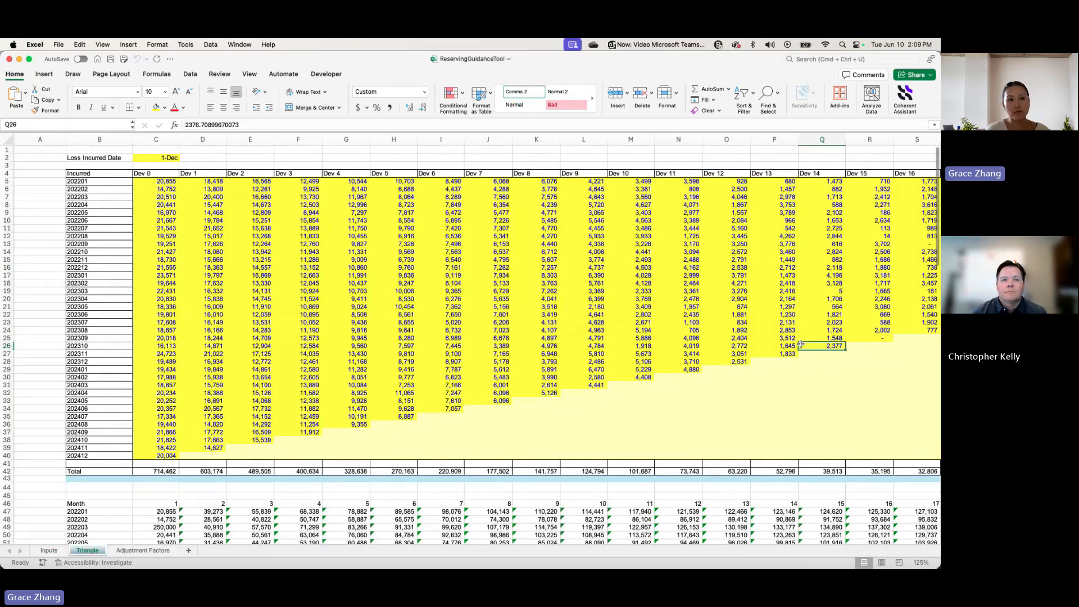
pyautogui.rightClick(600, 298)
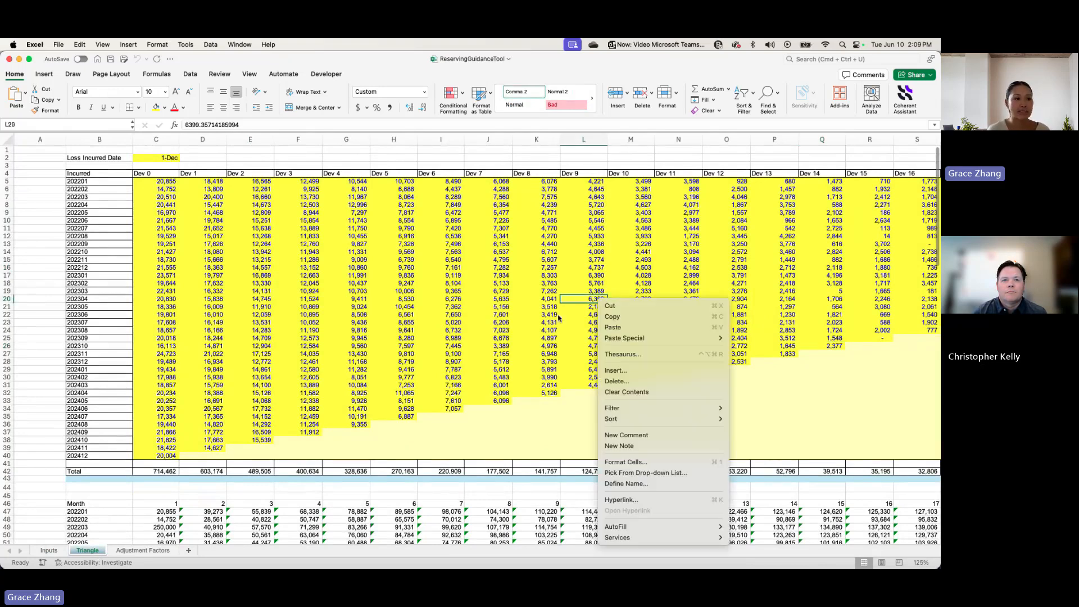
pyautogui.press('Escape')
pyautogui.click(459, 285)
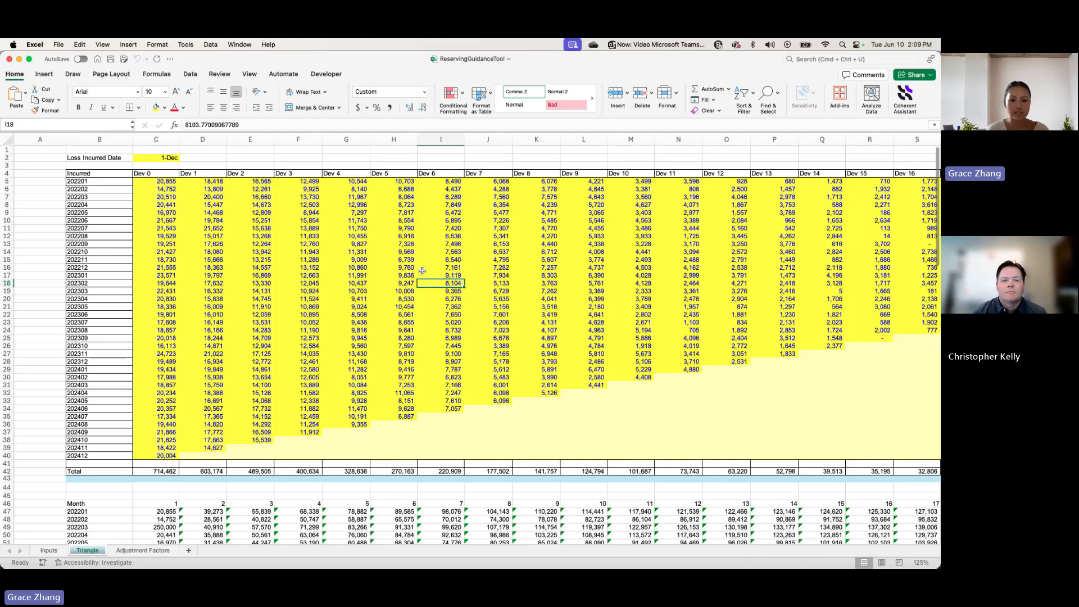
# Return to the Inputs sheet and inspect the accident and evaluation dates, Paid to Date and the CDF formula
pyautogui.click(49, 550)
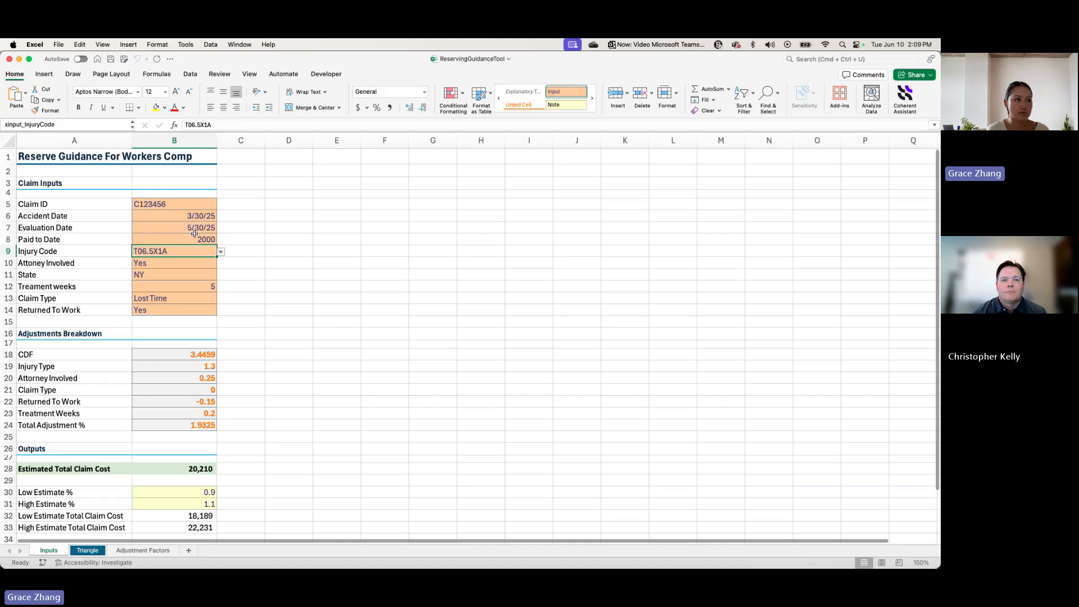
pyautogui.moveTo(193, 219); pyautogui.dragTo(193, 224)
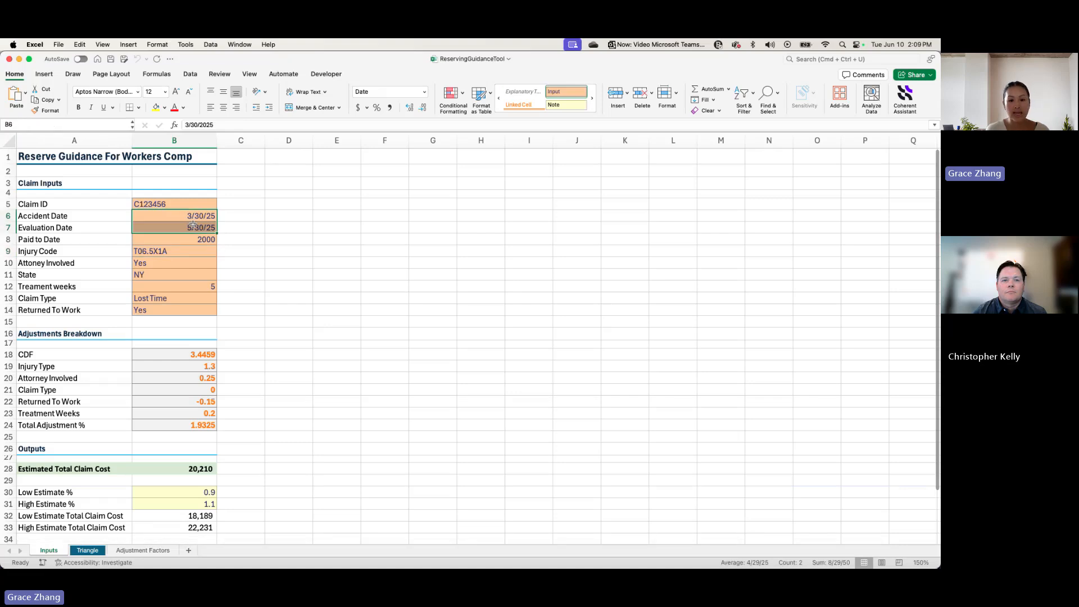
pyautogui.press('Down')
pyautogui.press('Down')
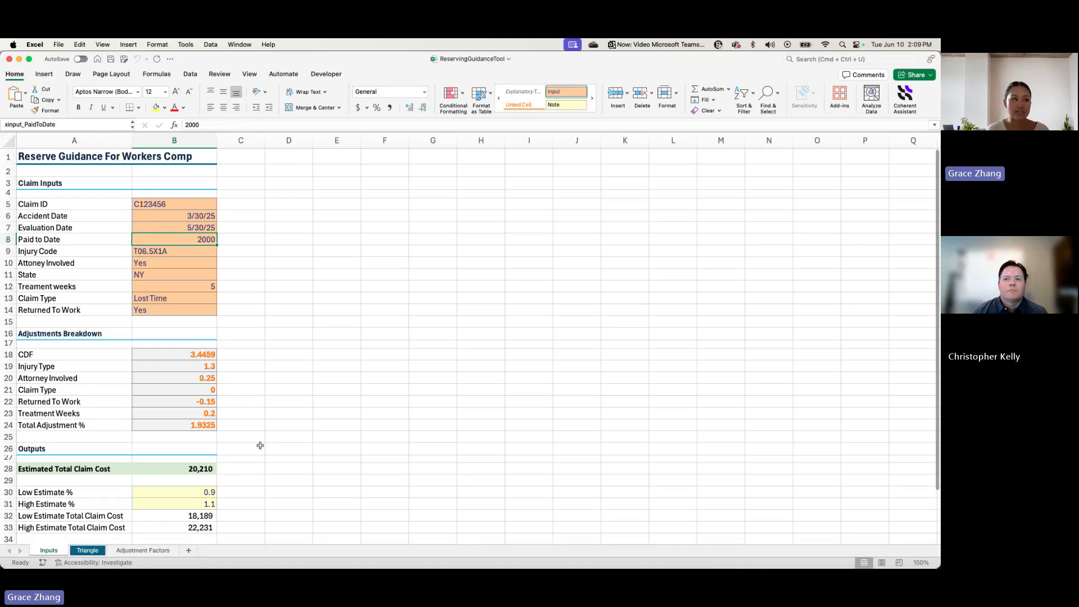
pyautogui.click(202, 355)
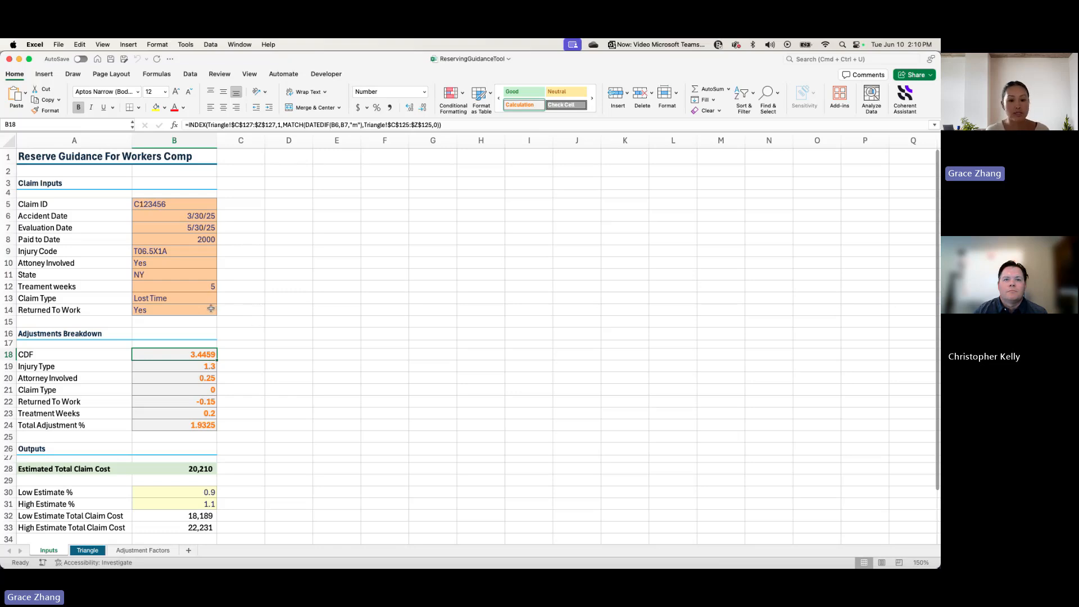
# Compare the claim characteristics from Attorney Involved to Returned To Work with the lookup formulas in the adjustments breakdown
pyautogui.moveTo(211, 308); pyautogui.dragTo(204, 262)
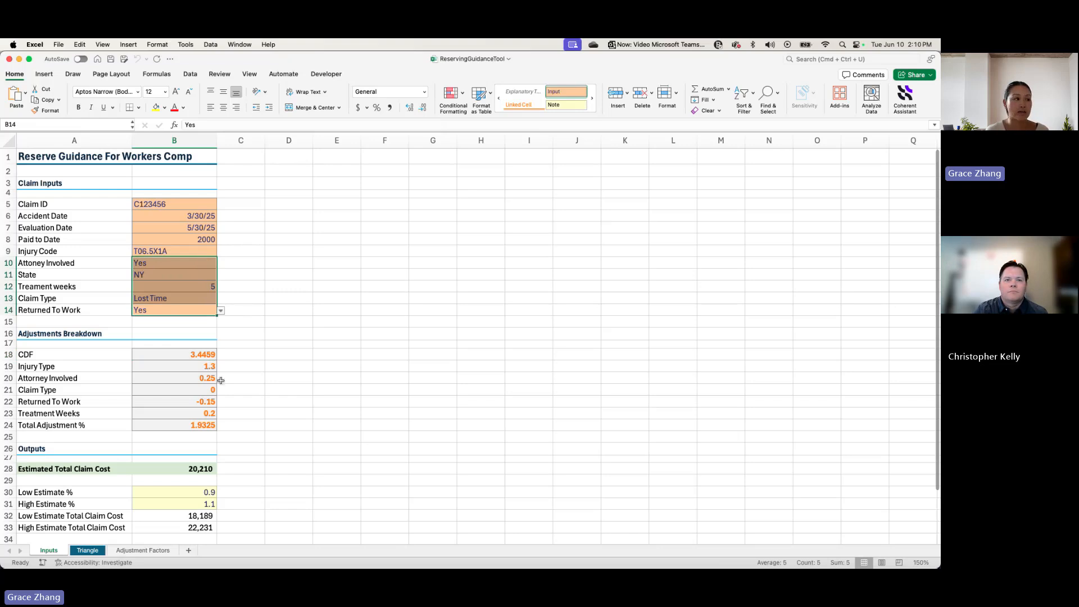
pyautogui.moveTo(208, 367); pyautogui.dragTo(201, 424)
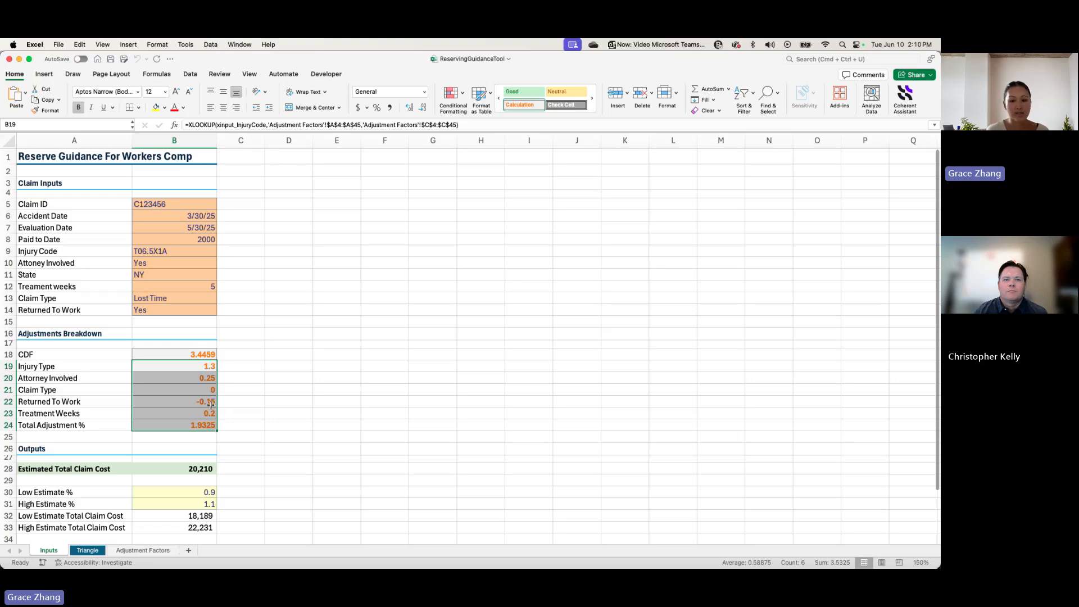
pyautogui.click(211, 402)
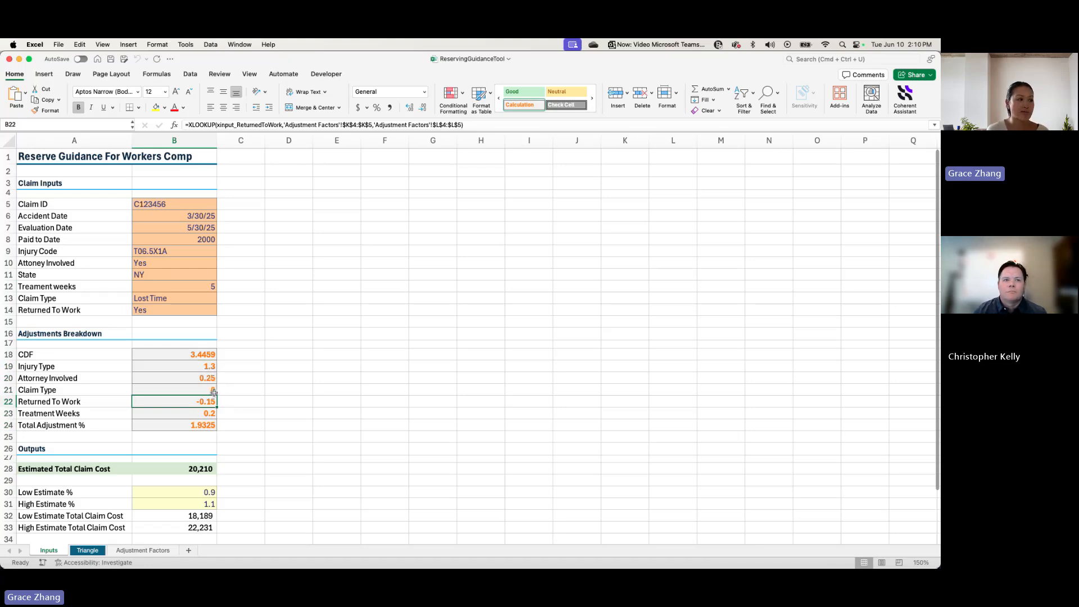
# Examine the injury type factors and other lookup tables on the Adjustment Factors sheet
pyautogui.scroll(-1, 212, 391)
pyautogui.scroll(-2, 211, 392)
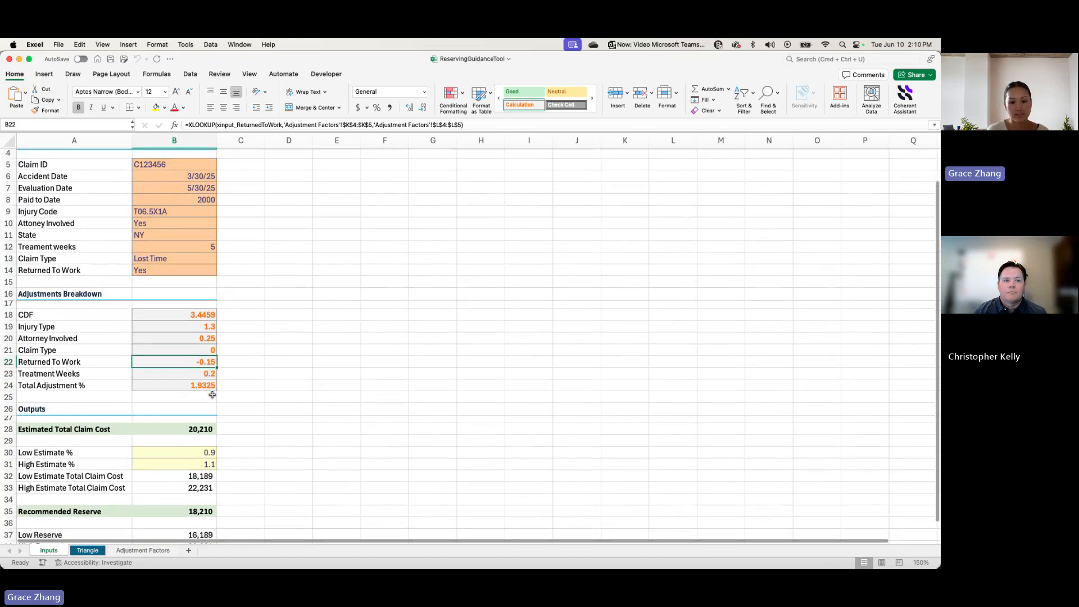
pyautogui.click(144, 550)
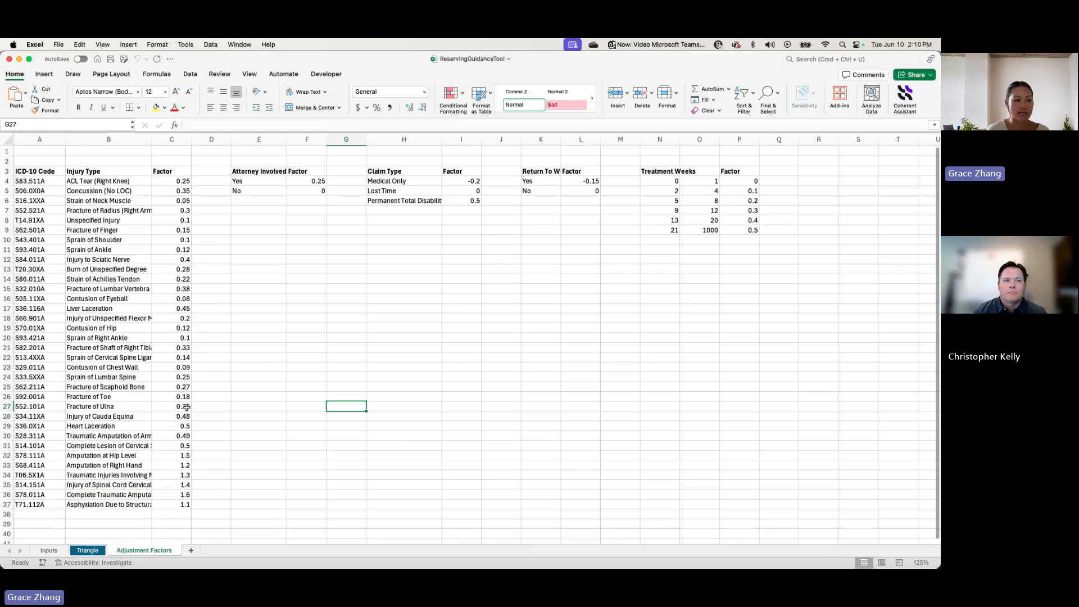
pyautogui.click(174, 331)
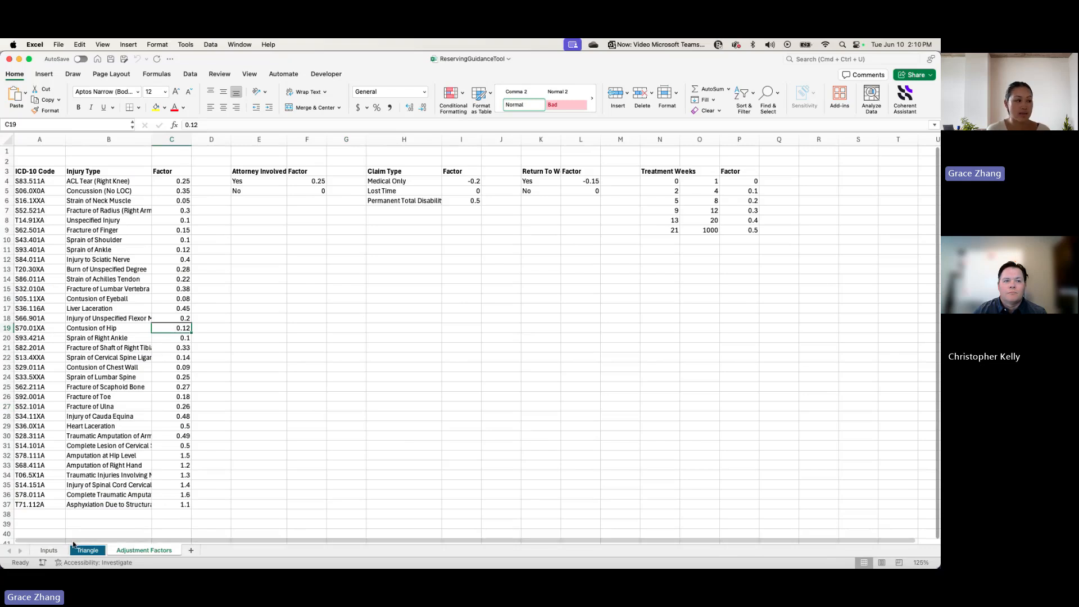
# Return to the Inputs sheet and inspect the Estimated Total Claim Cost, its low and high estimates, and the Recommended Reserve
pyautogui.click(54, 550)
pyautogui.scroll(-3, 170, 388)
pyautogui.click(171, 373)
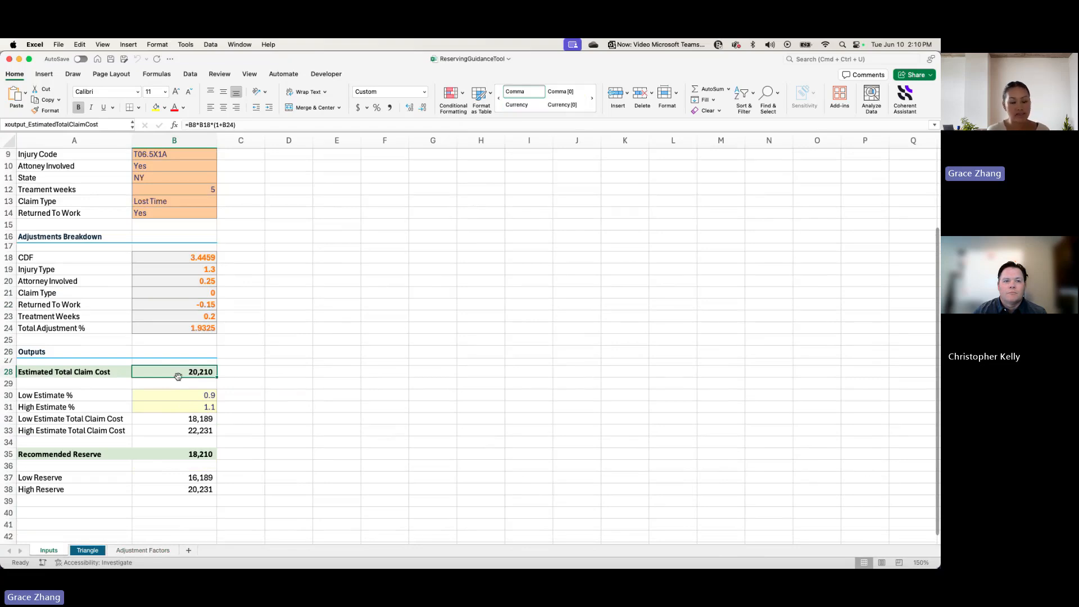
pyautogui.moveTo(185, 419); pyautogui.dragTo(185, 428)
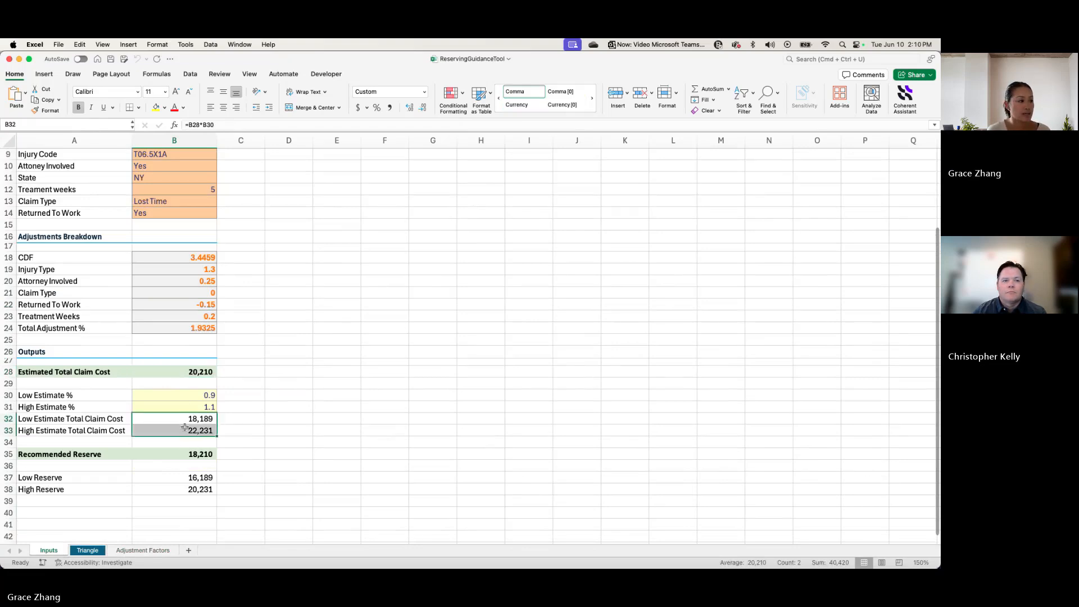
pyautogui.click(179, 453)
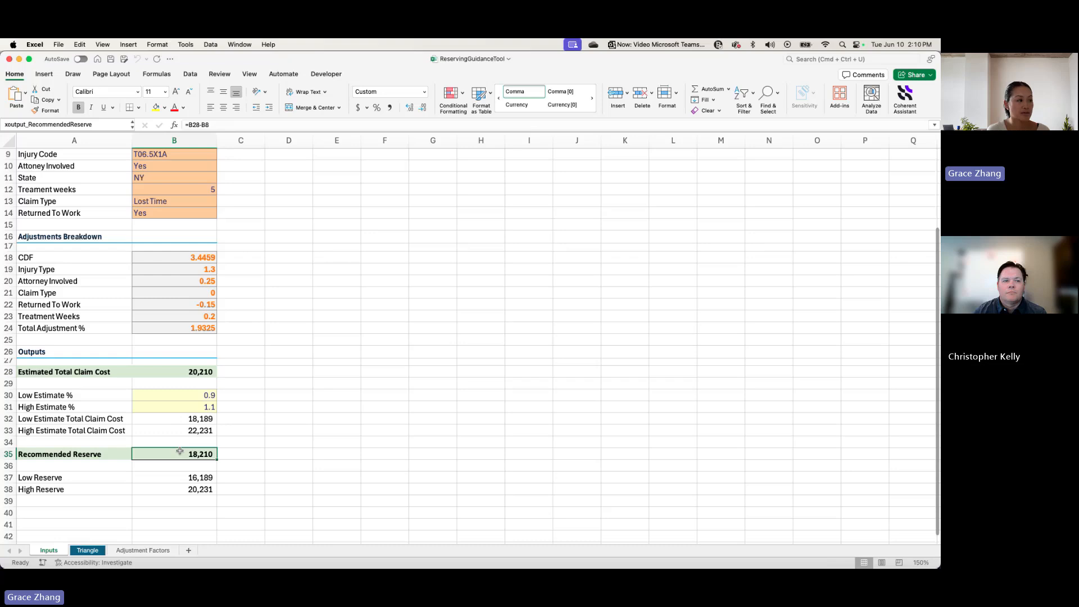
# Check how the Low and High Estimate percentages drive the low and high total claim costs
pyautogui.moveTo(186, 419); pyautogui.dragTo(186, 427)
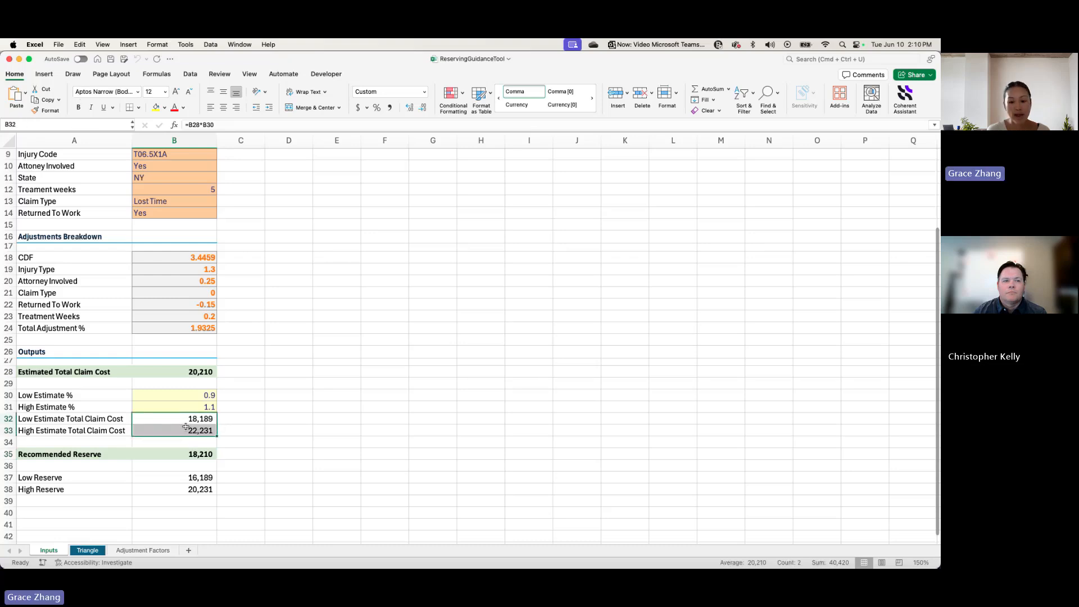
pyautogui.click(186, 429)
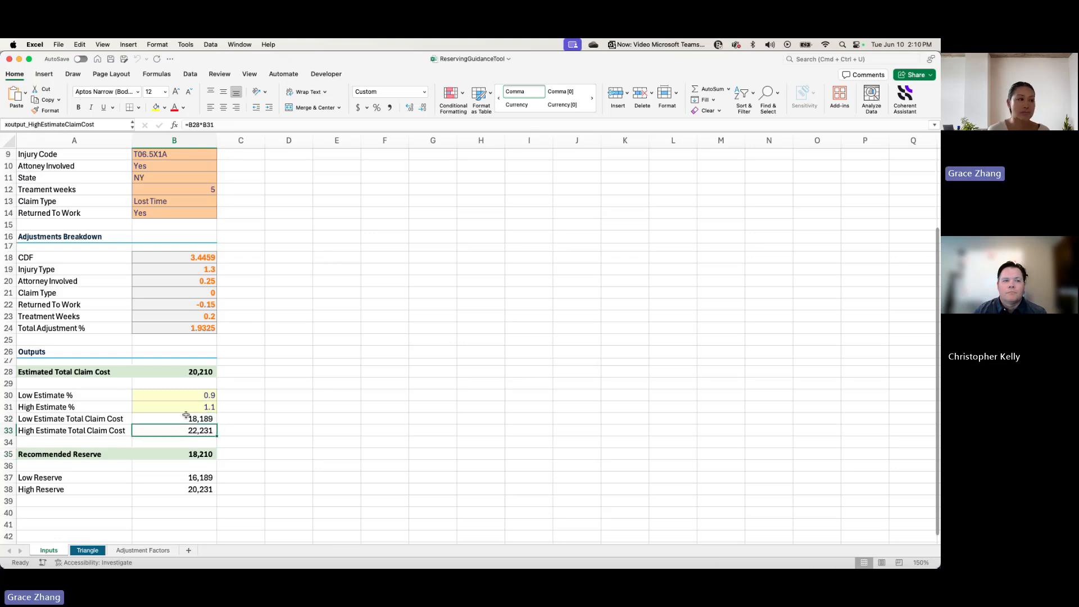
pyautogui.click(186, 407)
pyautogui.click(188, 395)
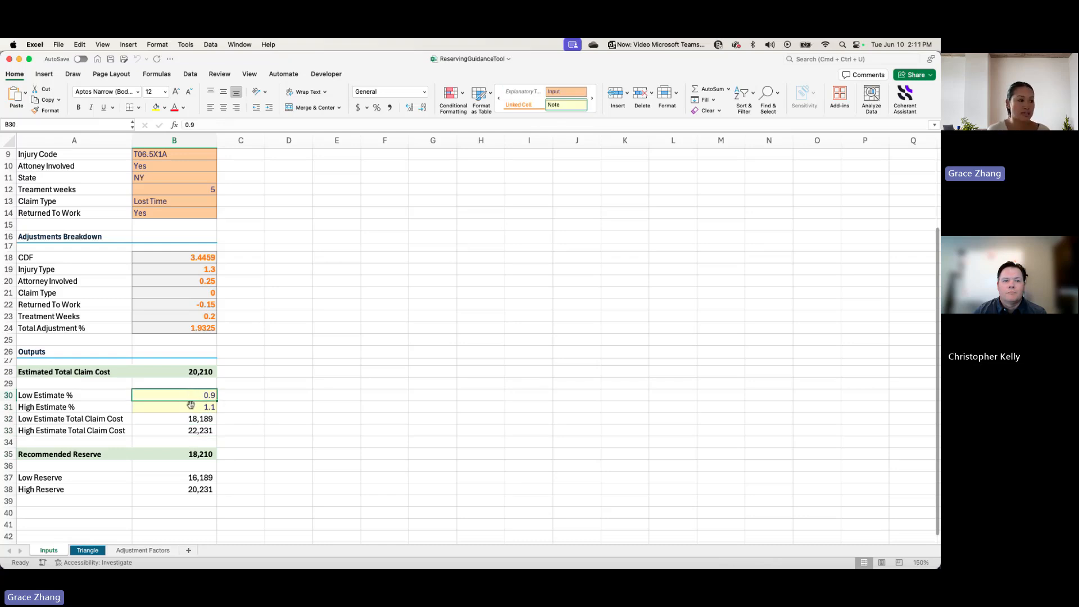
pyautogui.moveTo(191, 419); pyautogui.dragTo(191, 428)
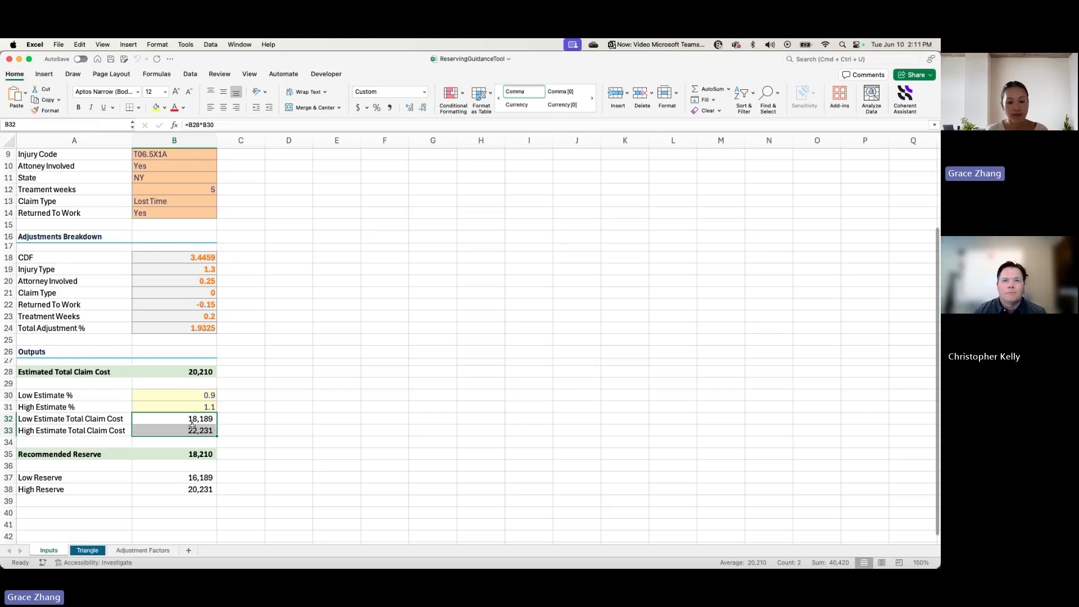
pyautogui.click(207, 375)
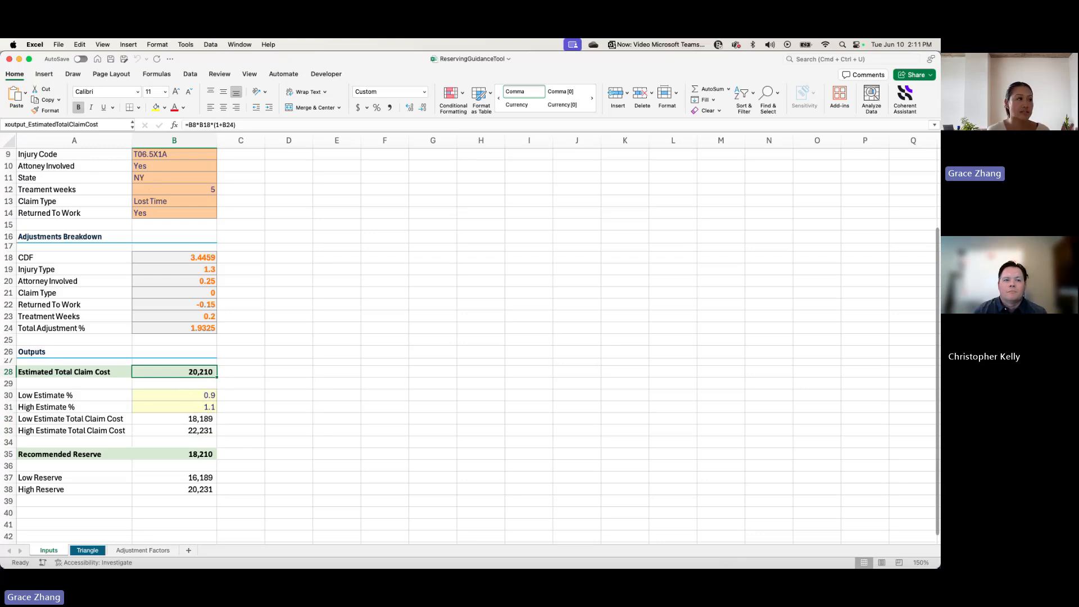
# Review the Estimated Total Claim Cost formula alongside the claim inputs, adjustments and reserve outputs
pyautogui.click(398, 288)
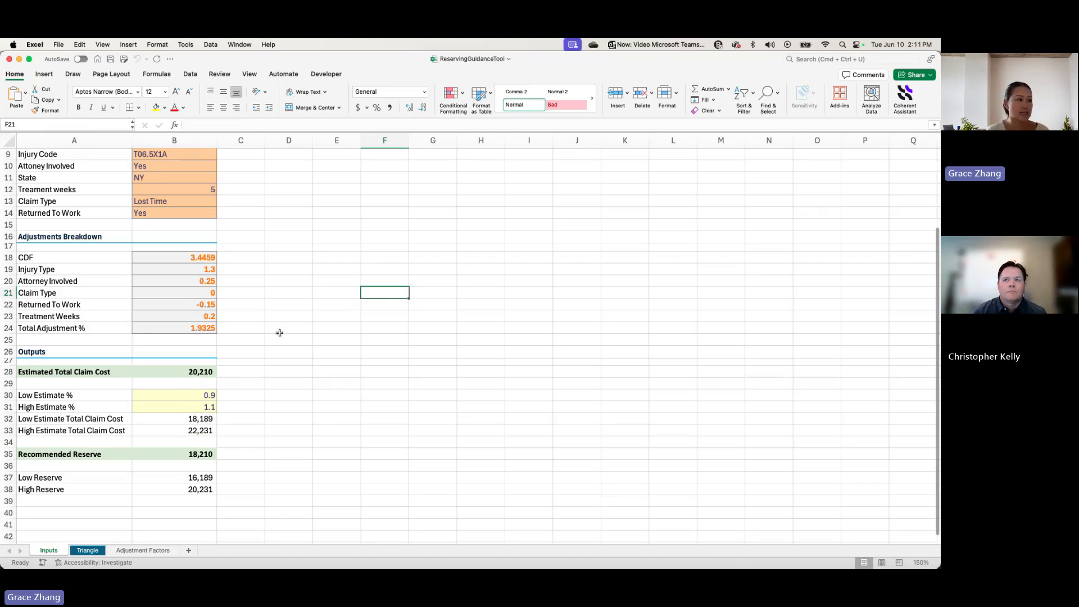
pyautogui.click(208, 371)
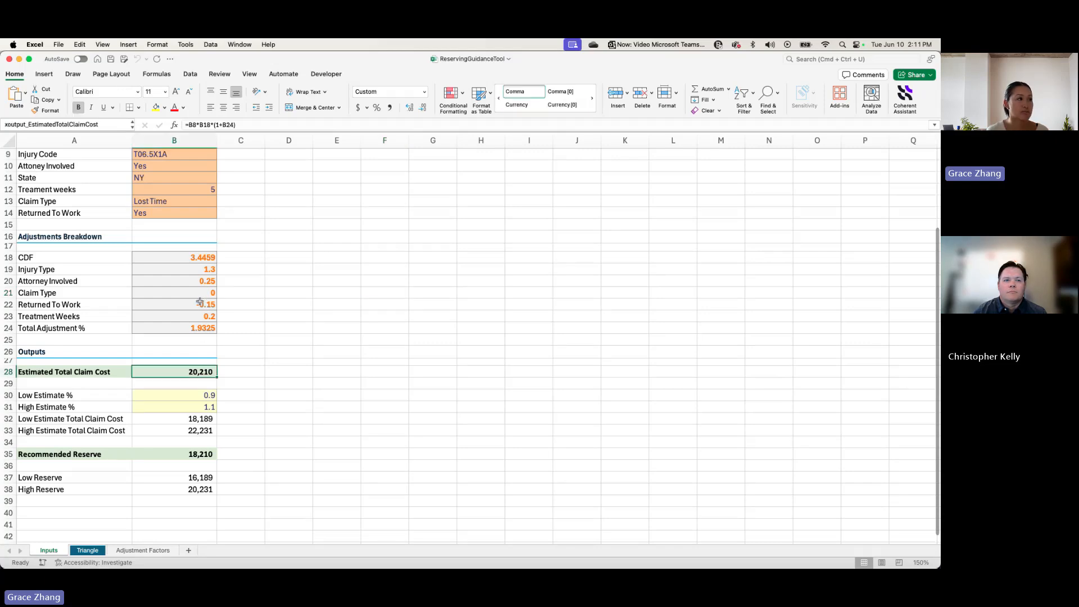
pyautogui.scroll(2, 205, 281)
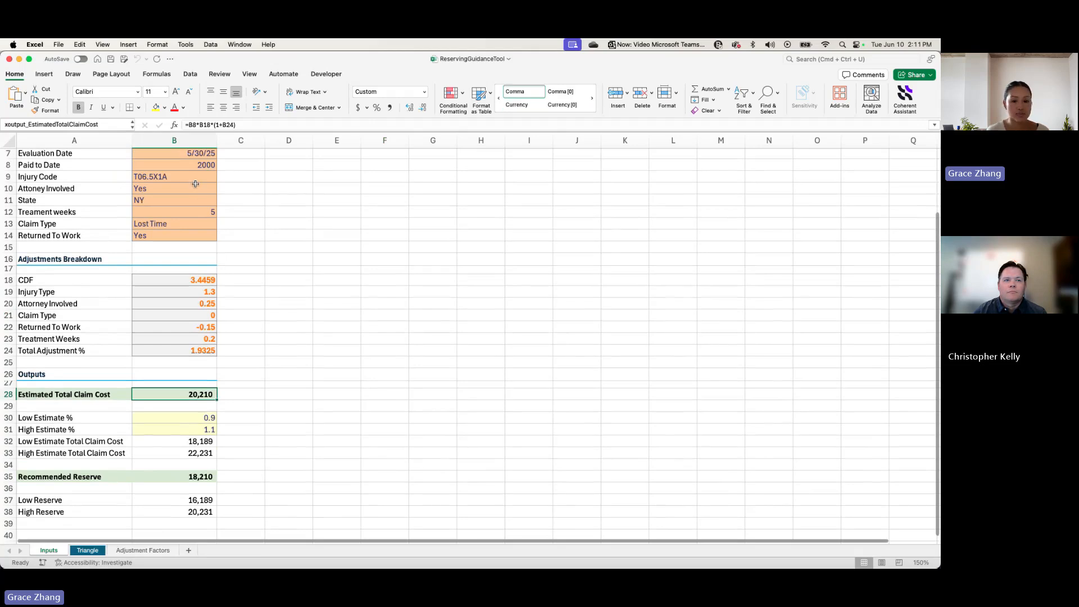
pyautogui.scroll(-5, 663, 353)
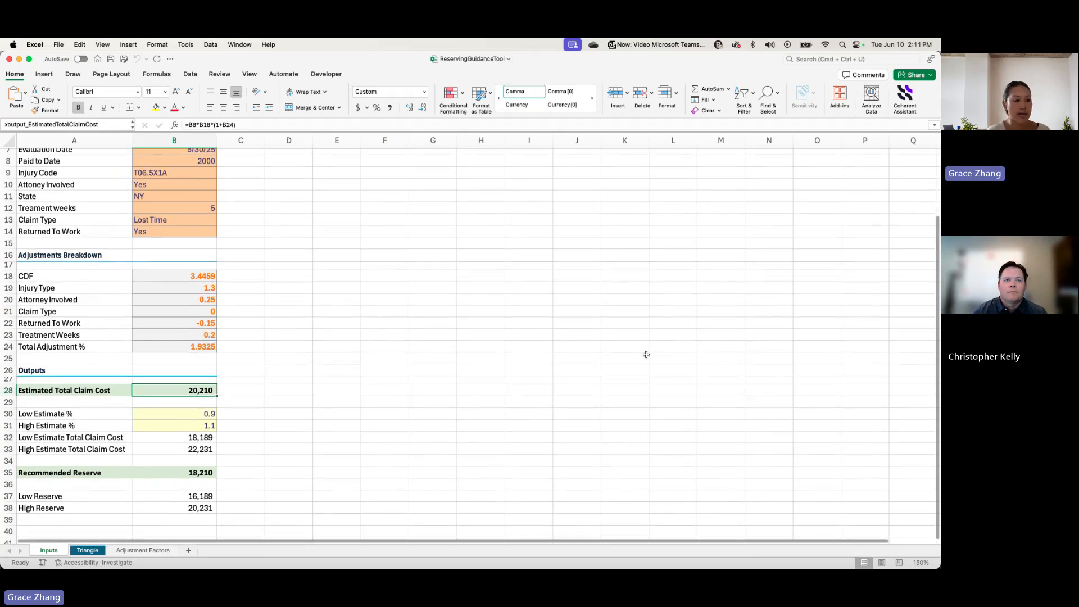
pyautogui.scroll(-5, 647, 354)
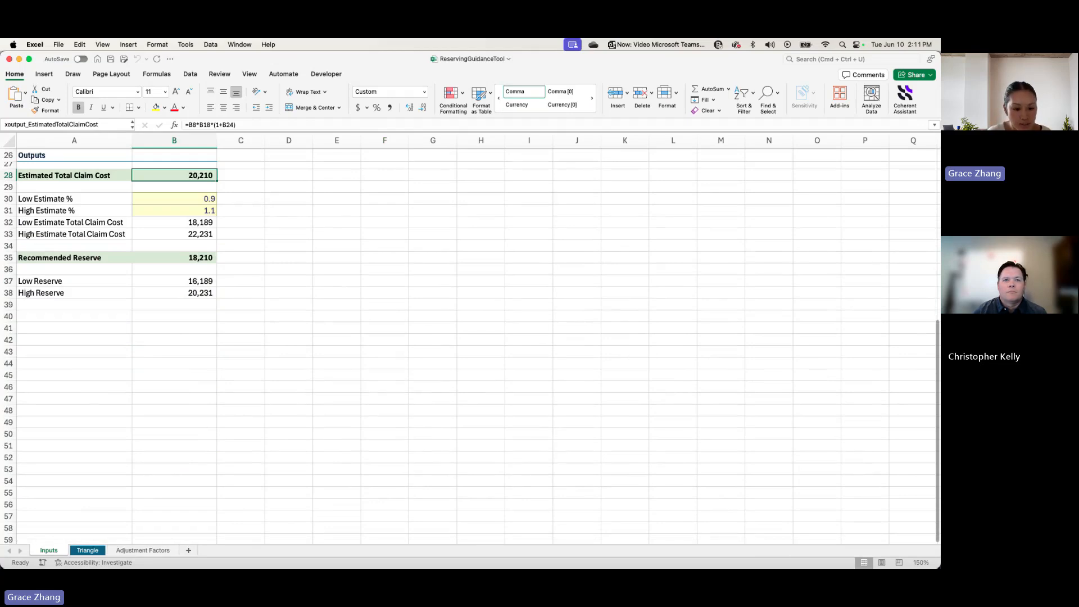
# Switch to the ReservingGuidanceTool API tester in Chrome, inspect its endpoint URL, and show the request inputs as JSON
pyautogui.press('super+Tab')
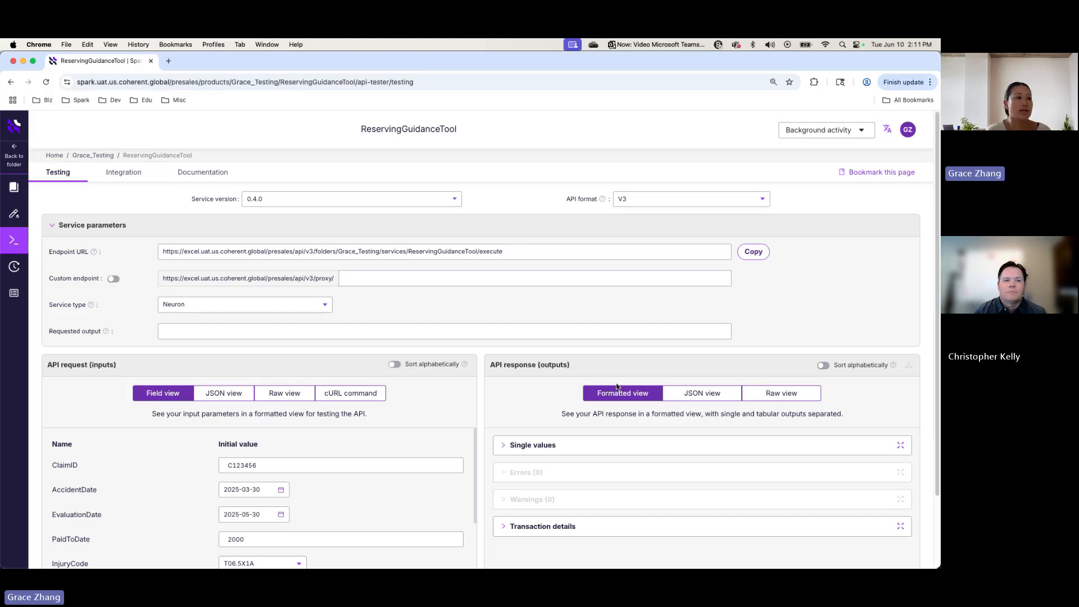
pyautogui.click(554, 249)
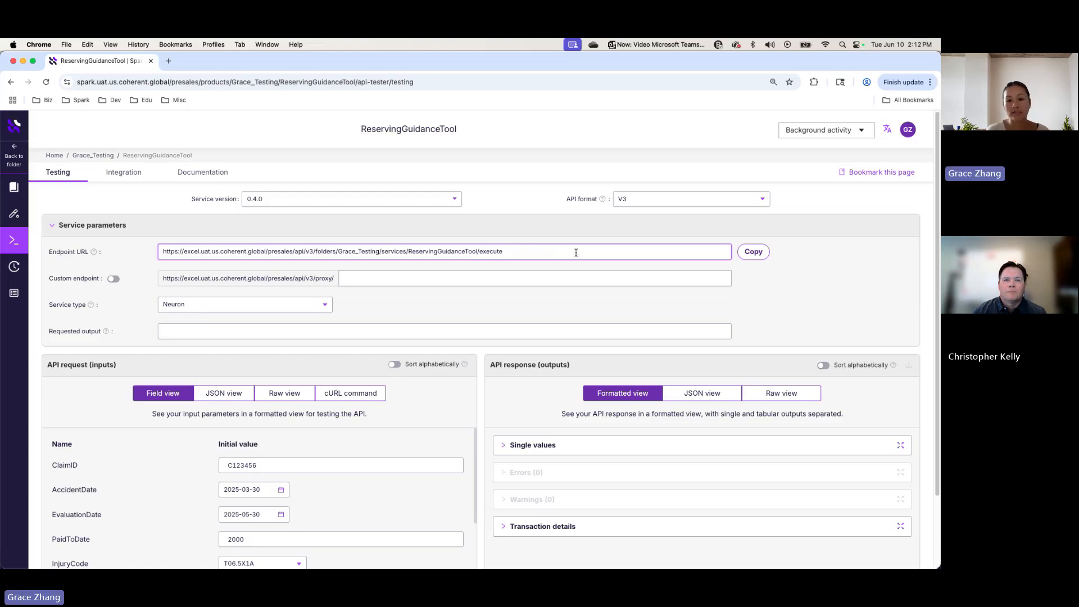
pyautogui.scroll(-3, 456, 388)
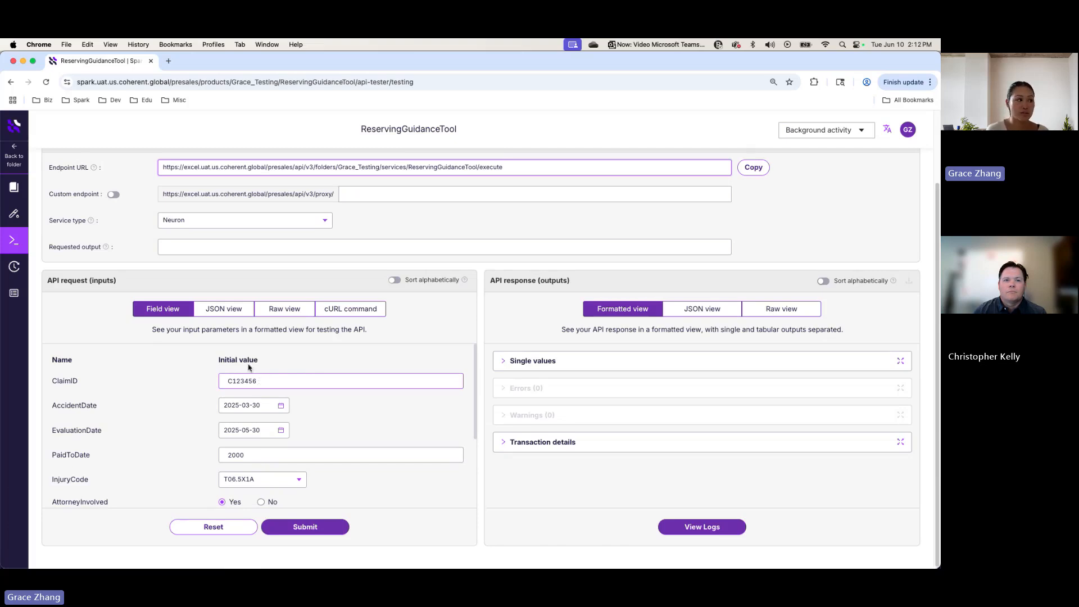
pyautogui.click(231, 311)
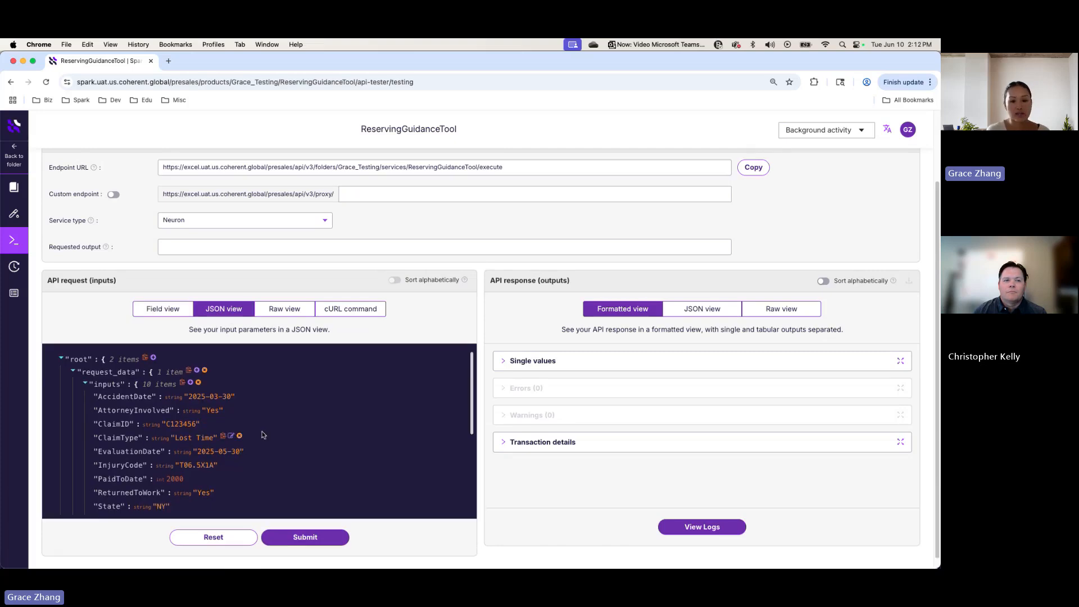
# Submit the API request and review the response's single values, including the claim cost and reserve outputs, in formatted and JSON form
pyautogui.click(312, 538)
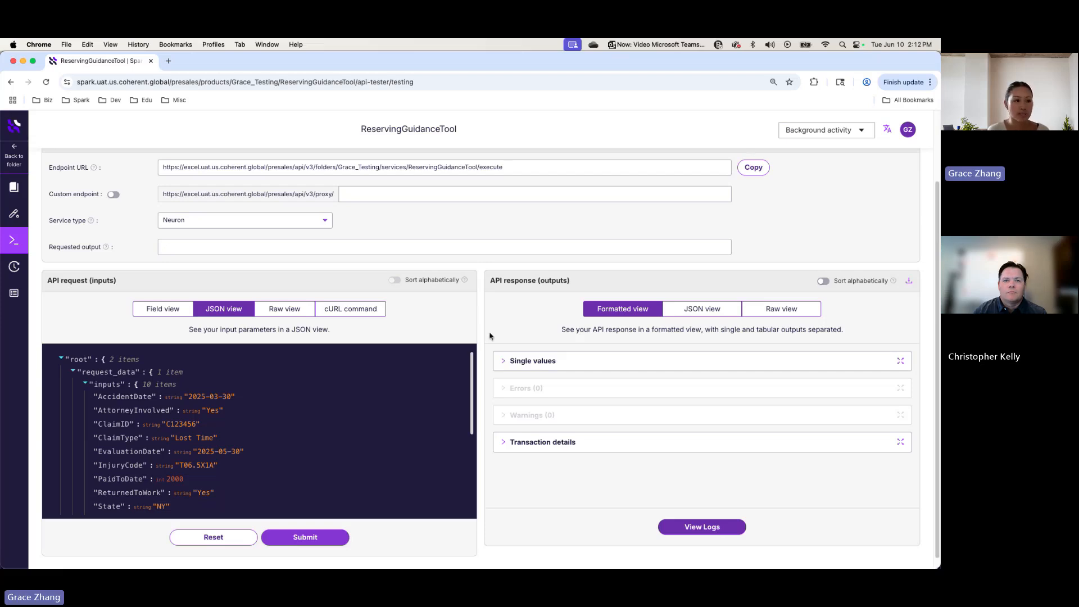
pyautogui.click(584, 365)
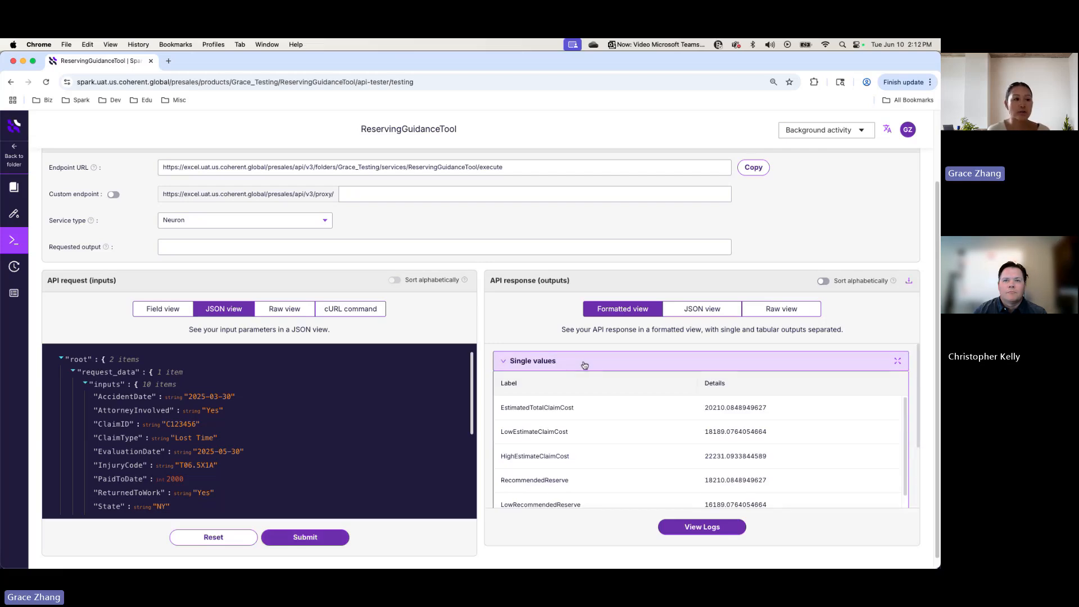
pyautogui.scroll(-1, 615, 389)
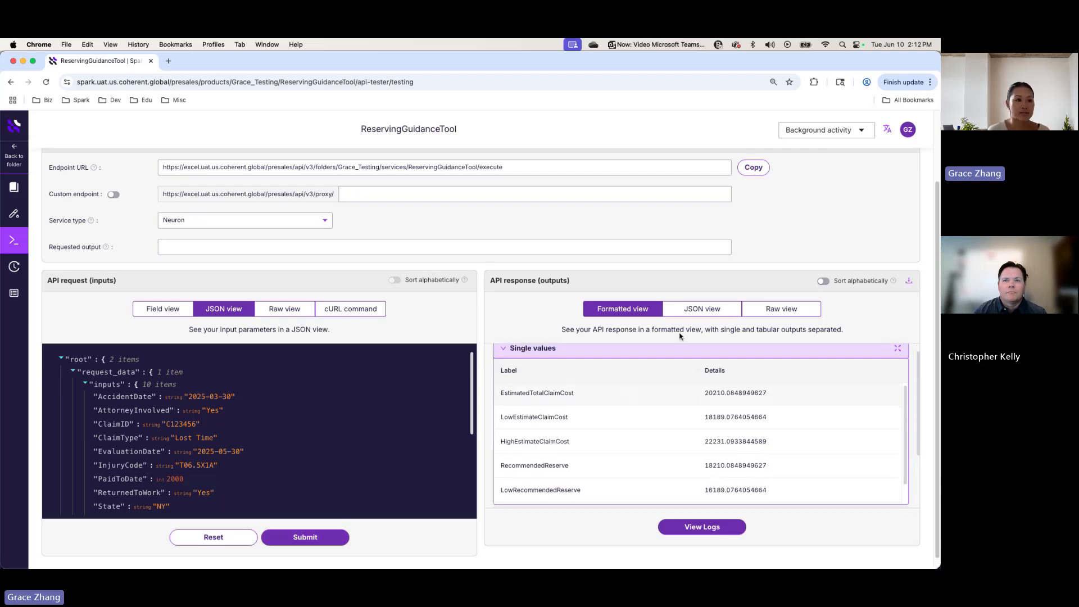
pyautogui.click(701, 309)
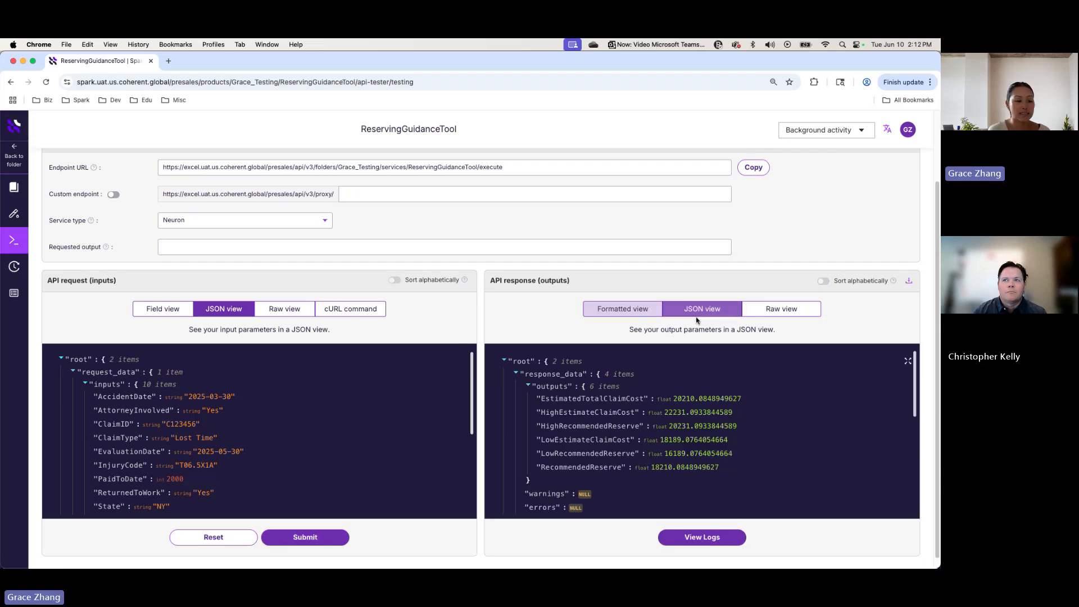